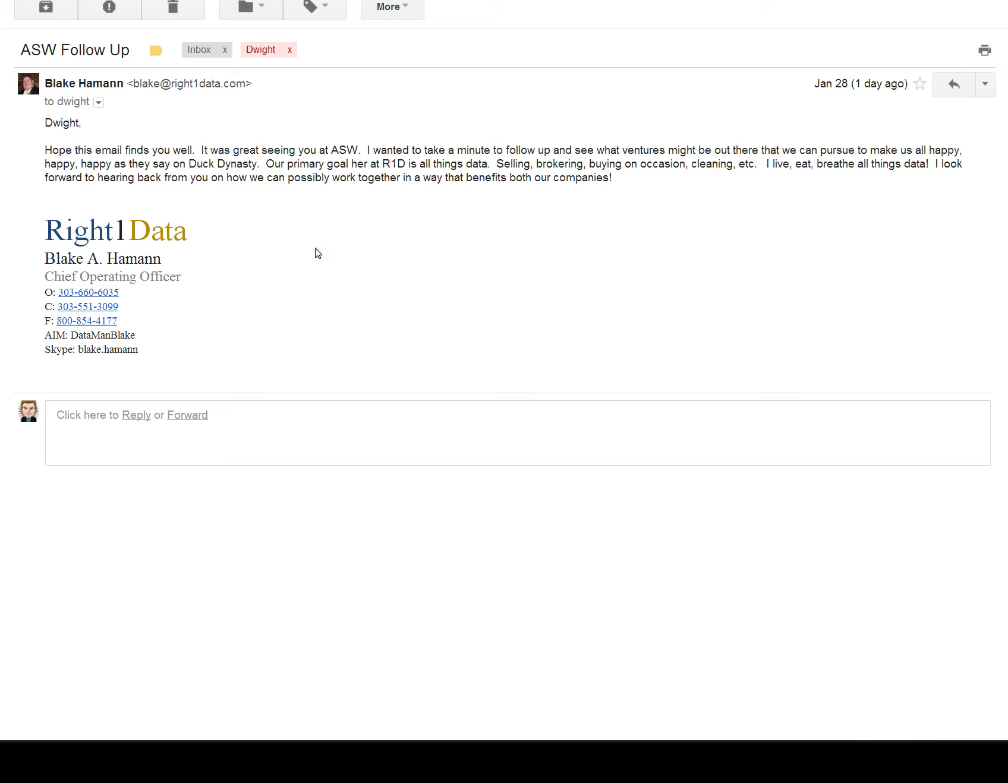
Switch from the Gmail follow-up email to the ASuccessLine dashboard window.
key("alt+Tab")
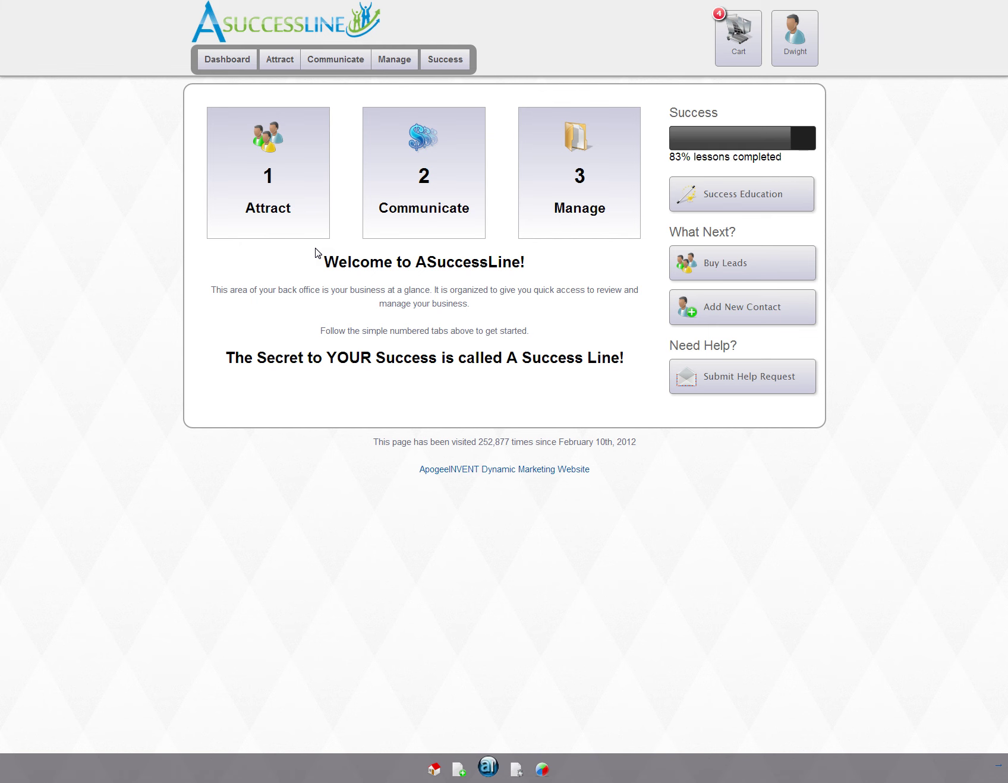
Bring the ASuccessLine back-office dashboard window into focus.
left_click(141, 221)
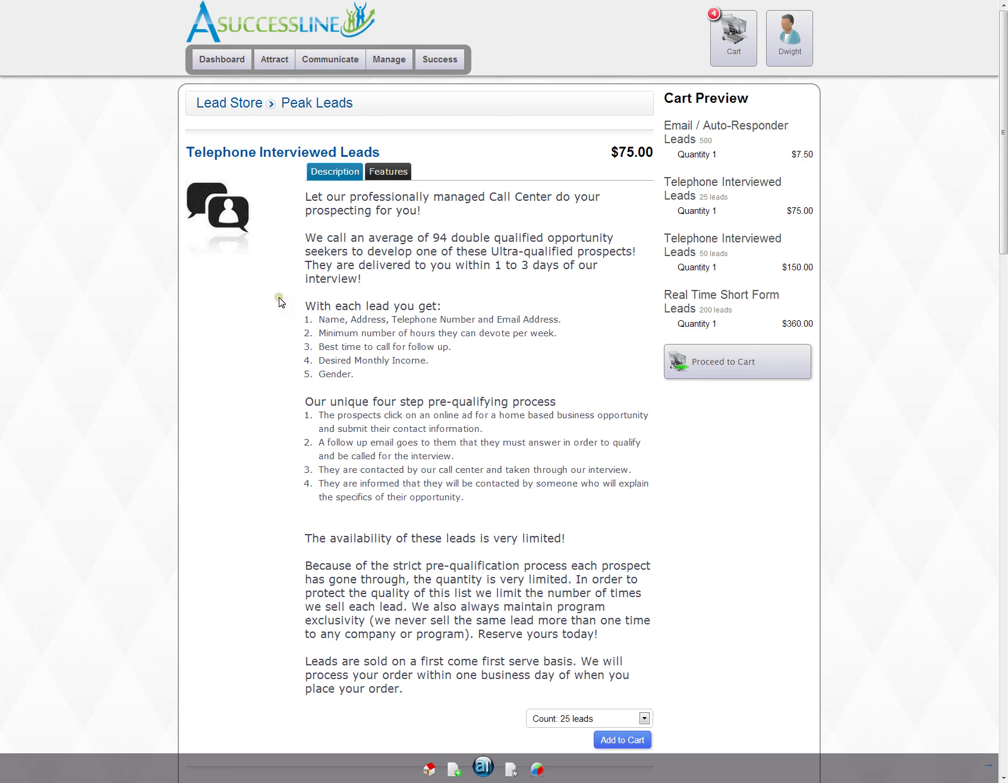
scroll(281, 303, "down", 3)
scroll(281, 303, "down", 1)
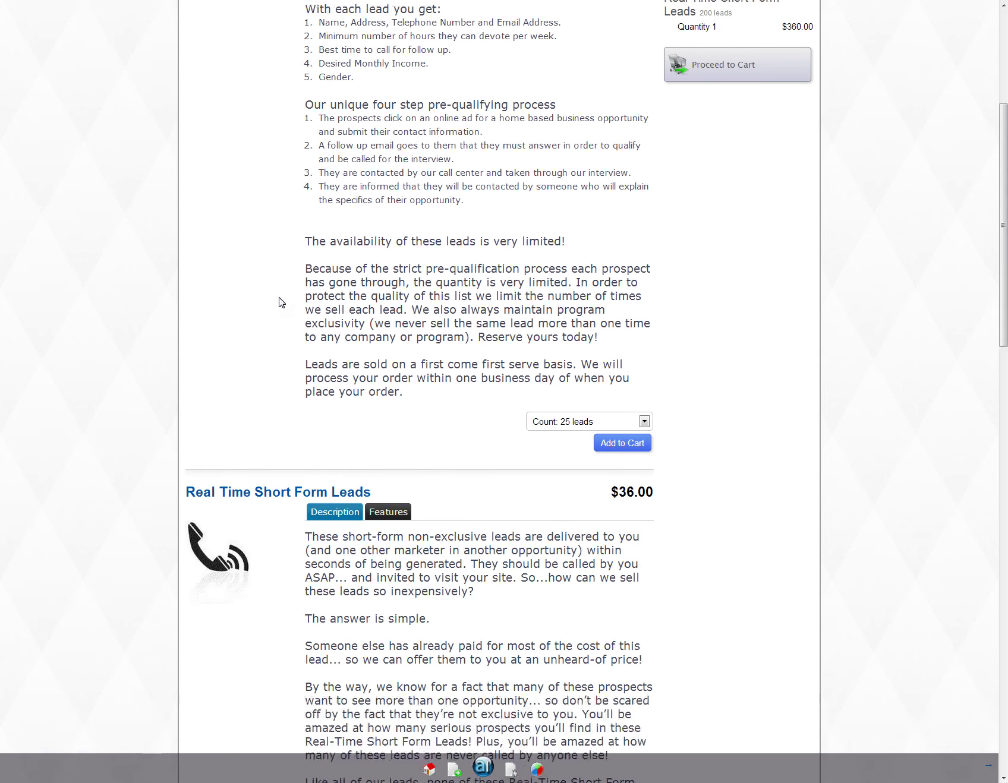
scroll(281, 303, "down", 3)
scroll(281, 303, "down", 1)
scroll(281, 302, "down", 1)
scroll(281, 303, "down", 3)
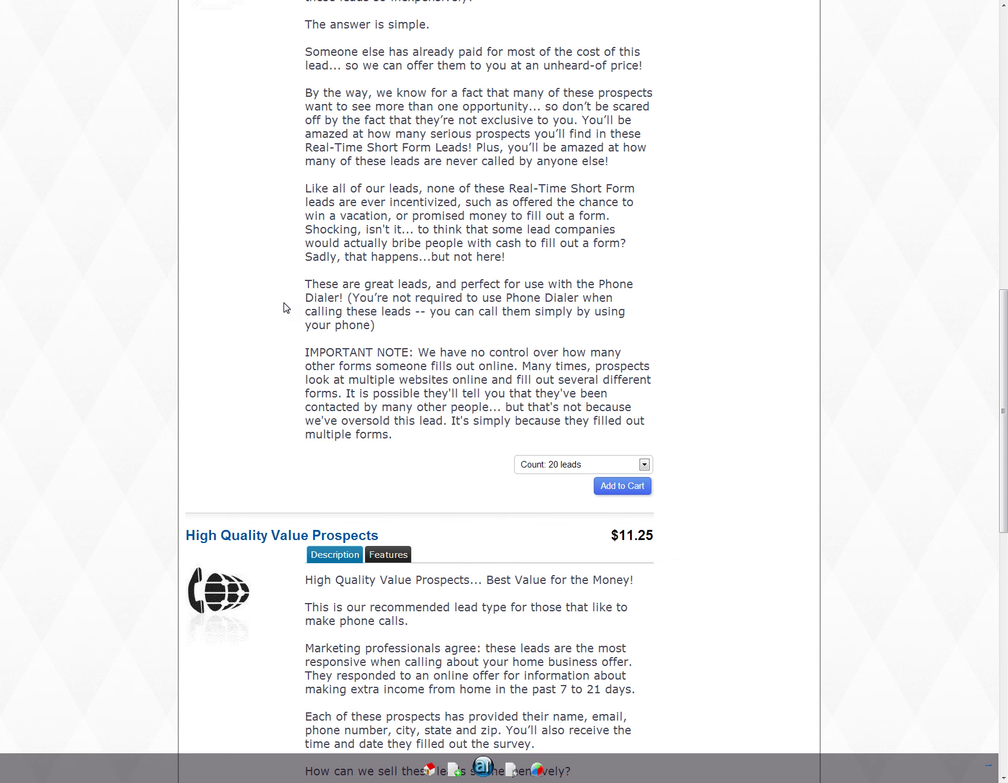
scroll(285, 307, "down", 3)
scroll(285, 307, "down", 2)
scroll(285, 308, "down", 2)
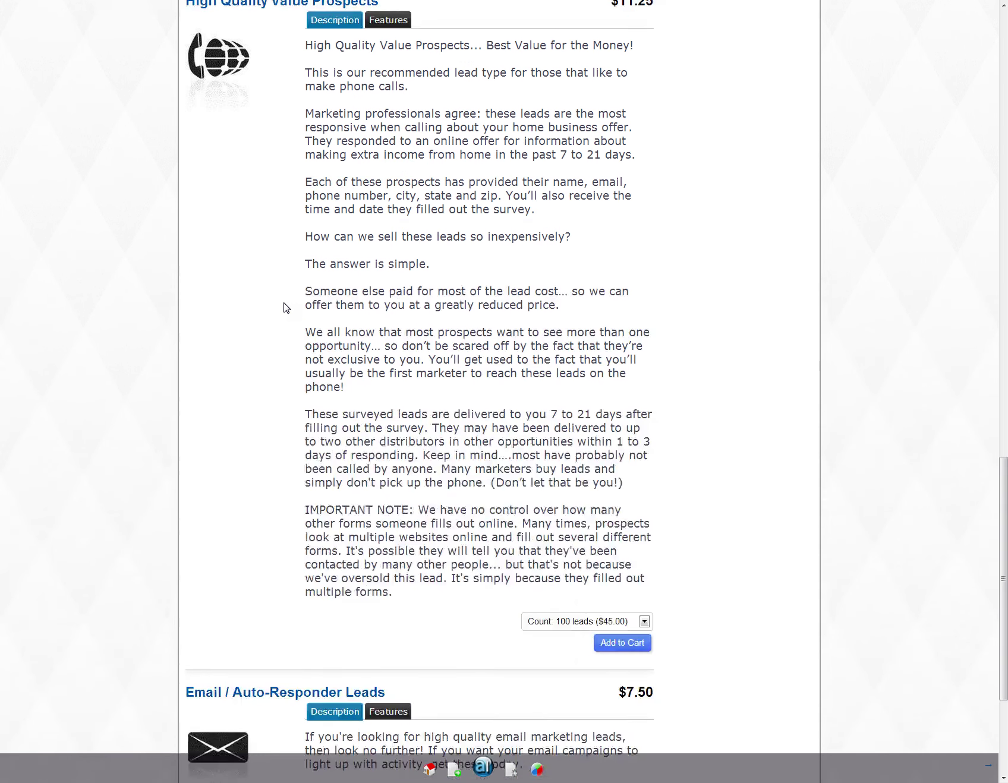
scroll(285, 308, "down", 1)
scroll(286, 307, "down", 2)
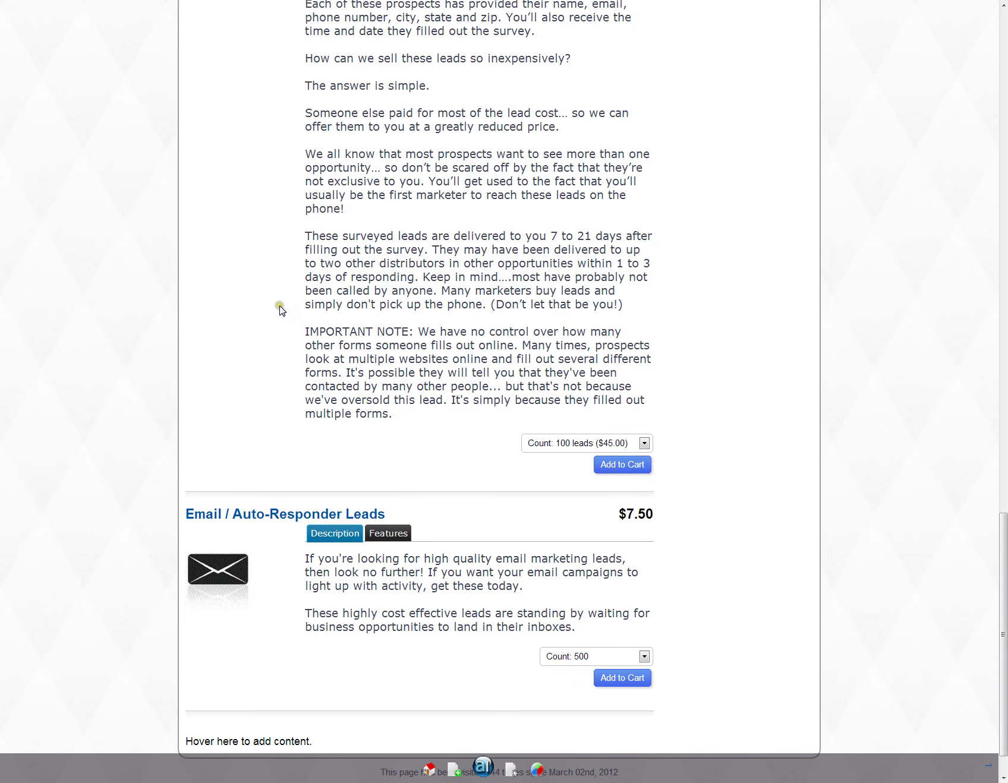
scroll(285, 307, "down", 1)
scroll(286, 309, "up", 1)
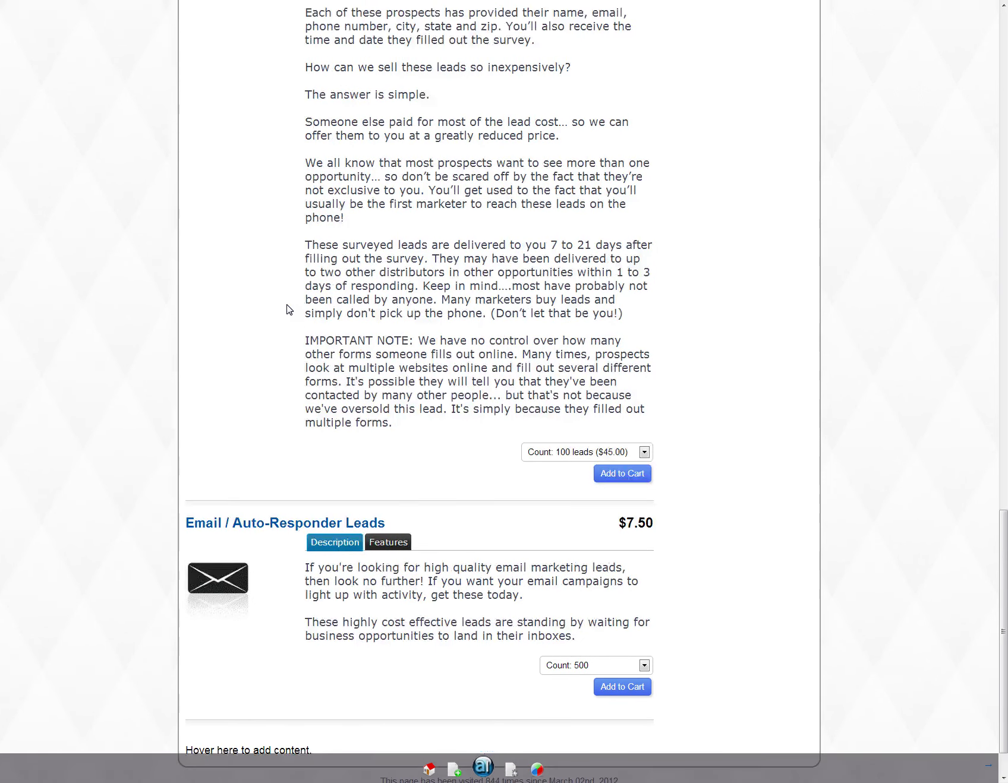
scroll(287, 309, "up", 1)
scroll(287, 309, "up", 5)
scroll(287, 309, "up", 5)
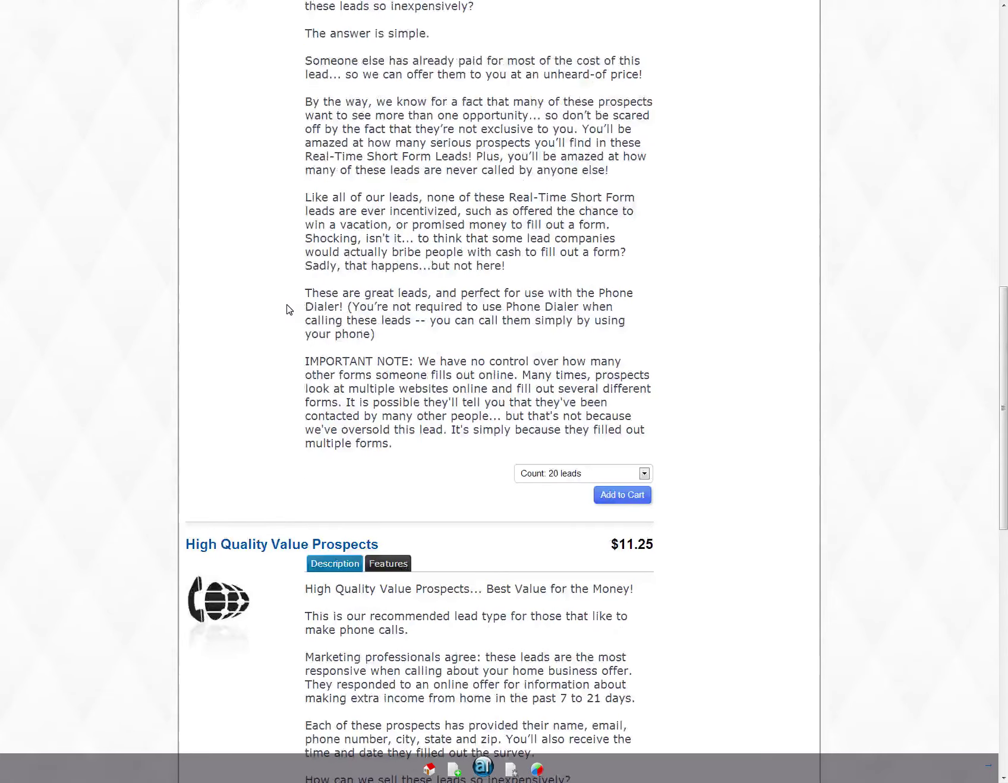
scroll(286, 309, "up", 6)
scroll(286, 309, "up", 3)
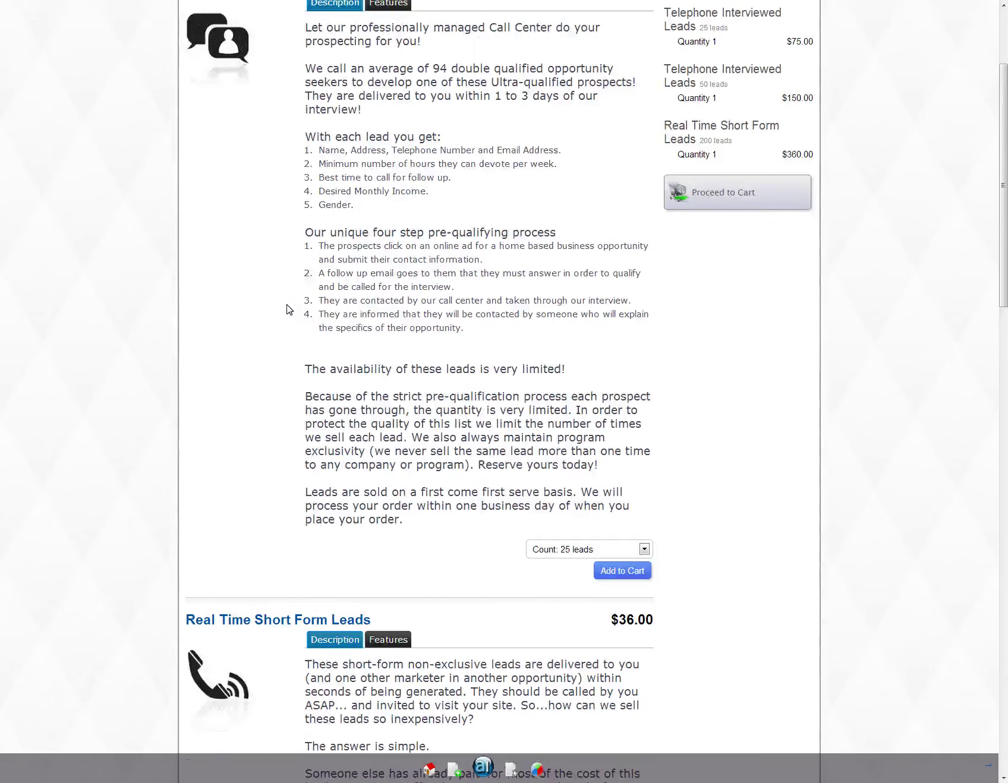
scroll(287, 309, "down", 5)
scroll(287, 309, "down", 5)
scroll(287, 309, "up", 4)
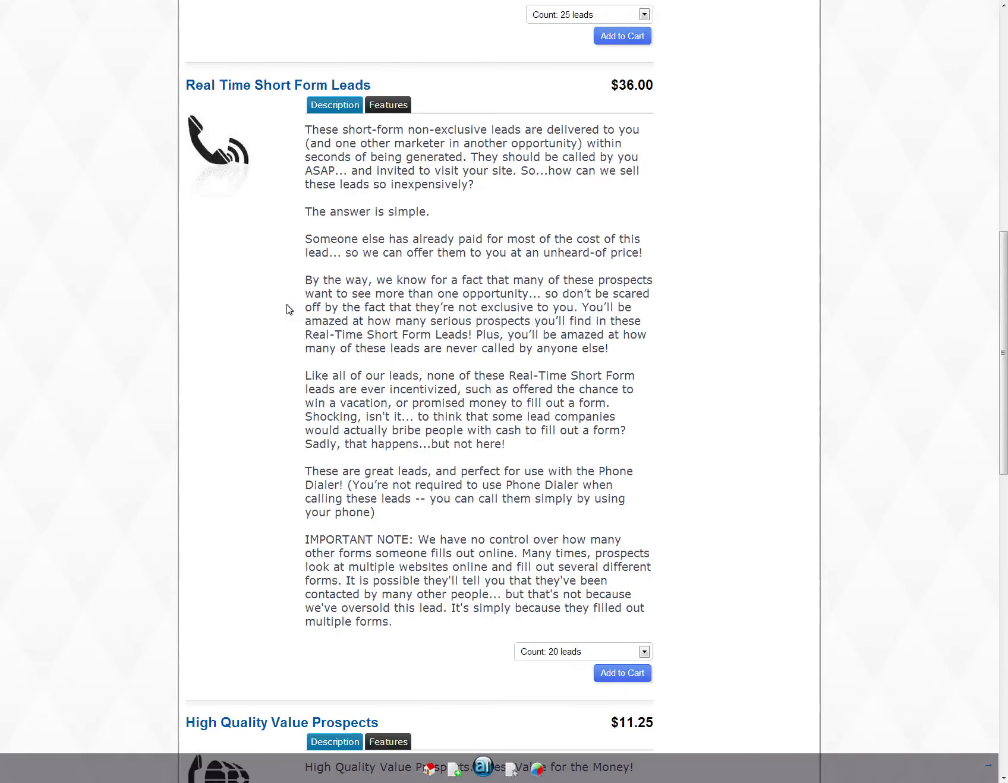
Add 20 Real Time Short Form Leads ($36.00) to the cart from the Features tab.
left_click(386, 111)
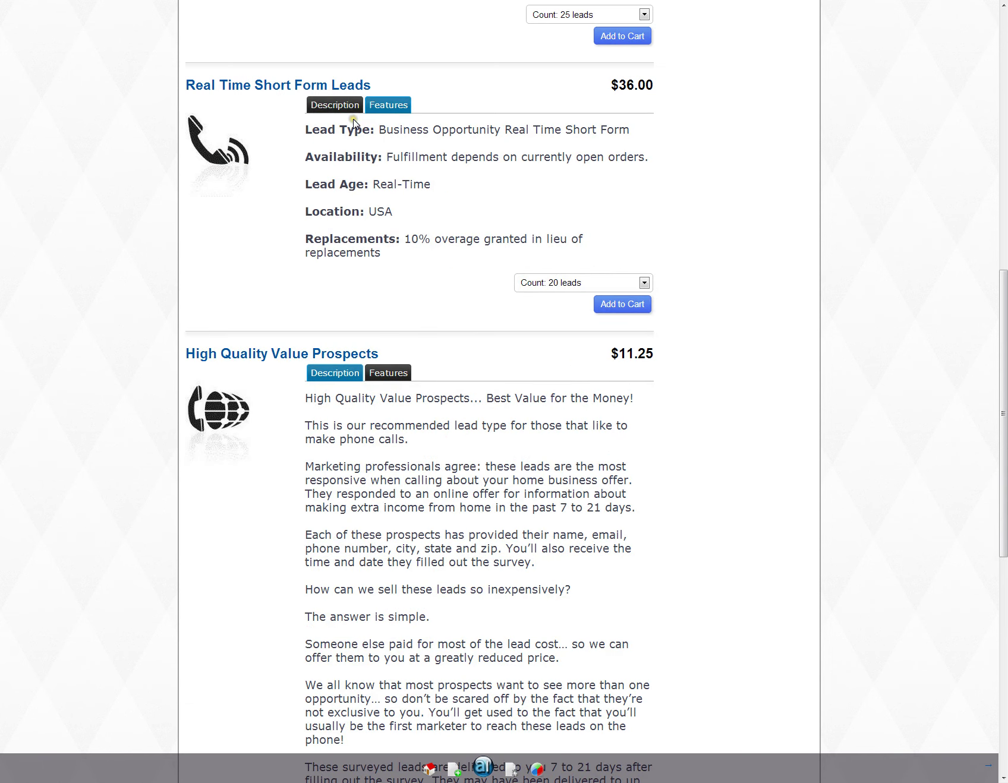
left_click(608, 307)
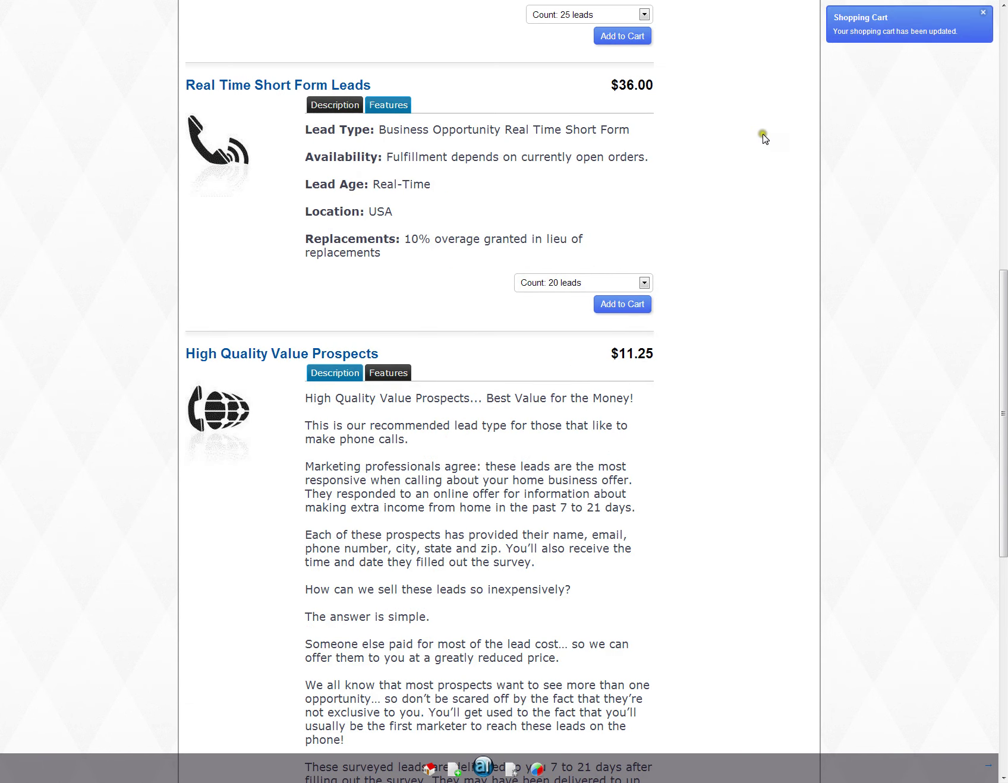
scroll(763, 136, "up", 9)
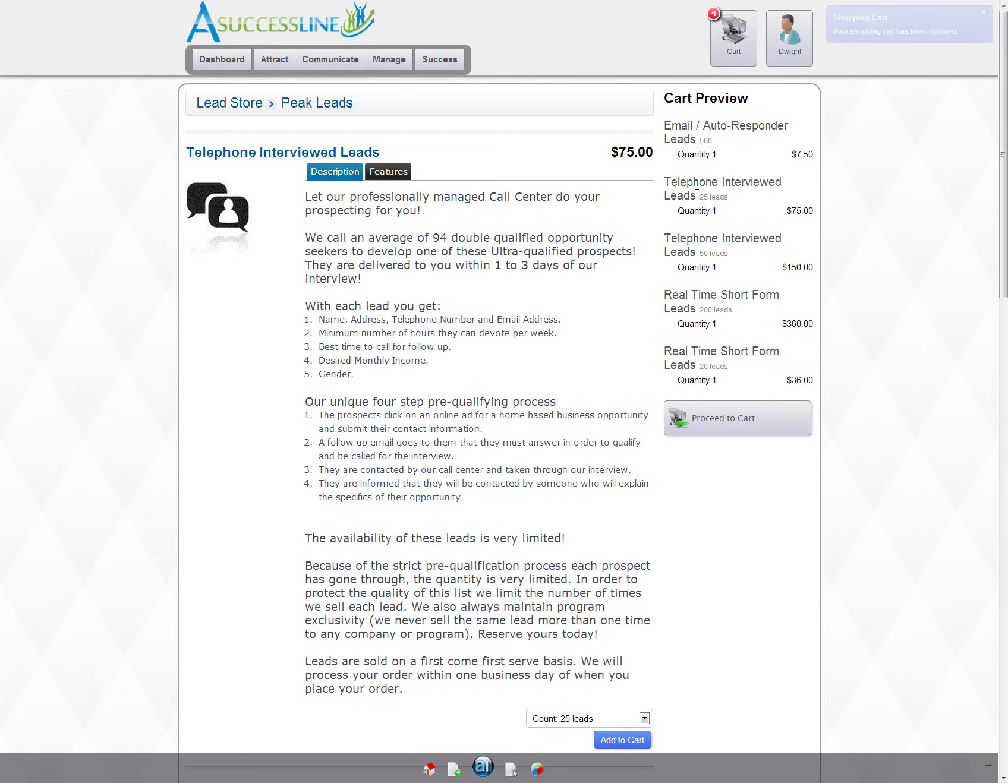
Review the five lead packages in the full shopping cart and reach the checkout form.
left_click(722, 419)
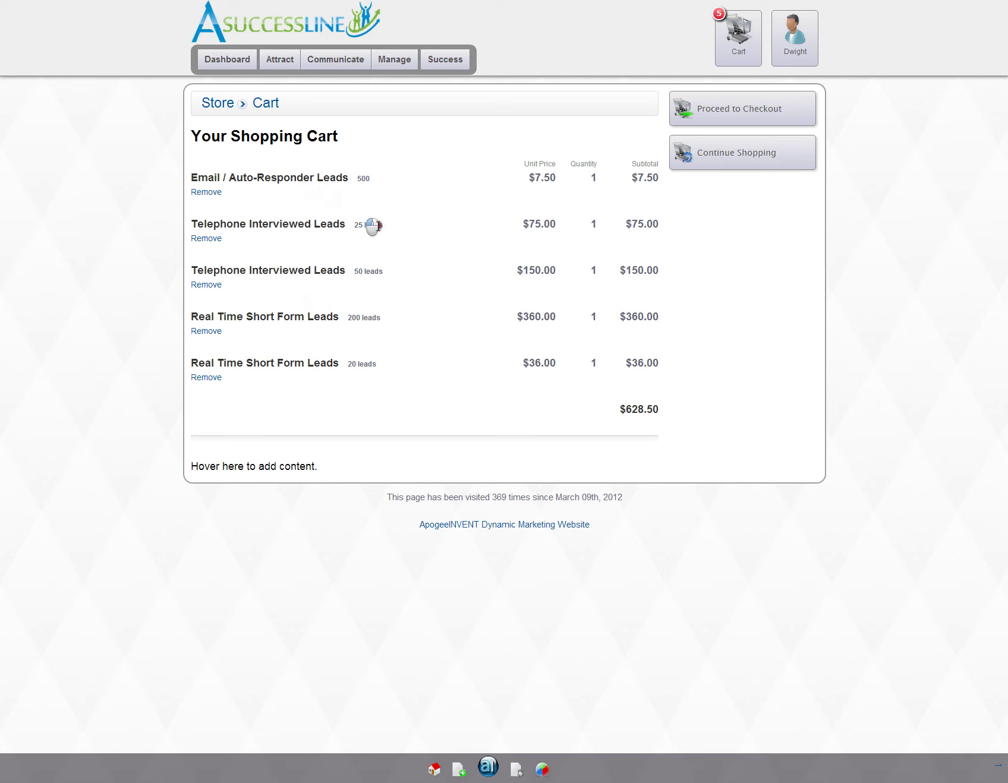
left_click_drag(373, 227, 596, 385)
left_click(596, 385)
left_click(702, 114)
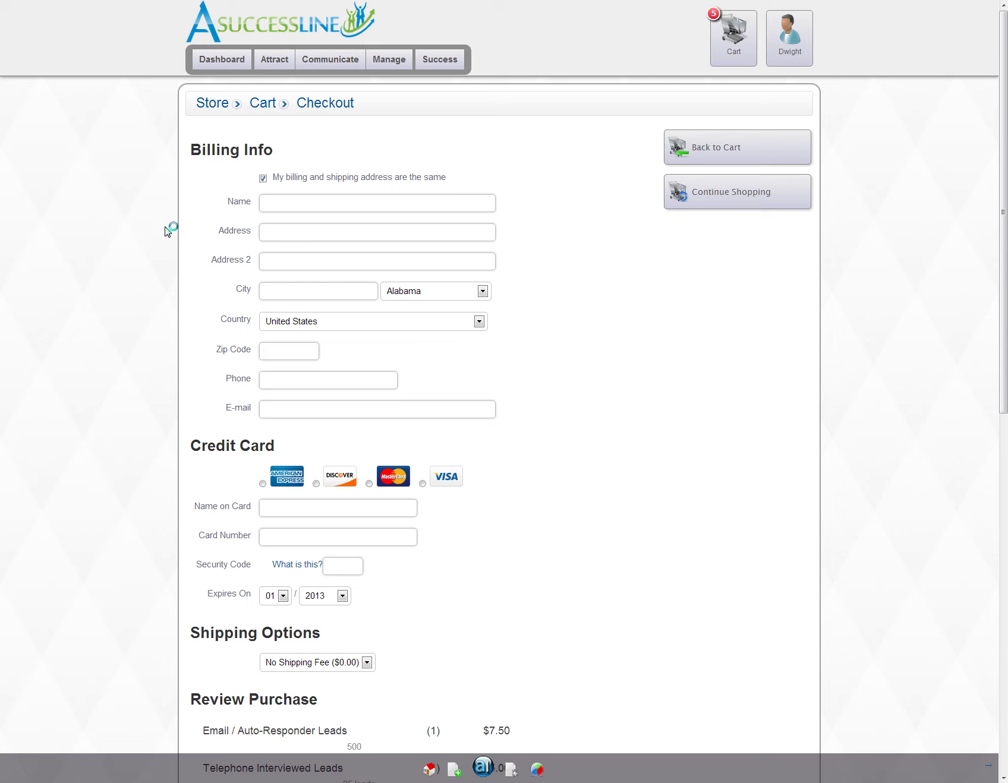
scroll(168, 229, "down", 1)
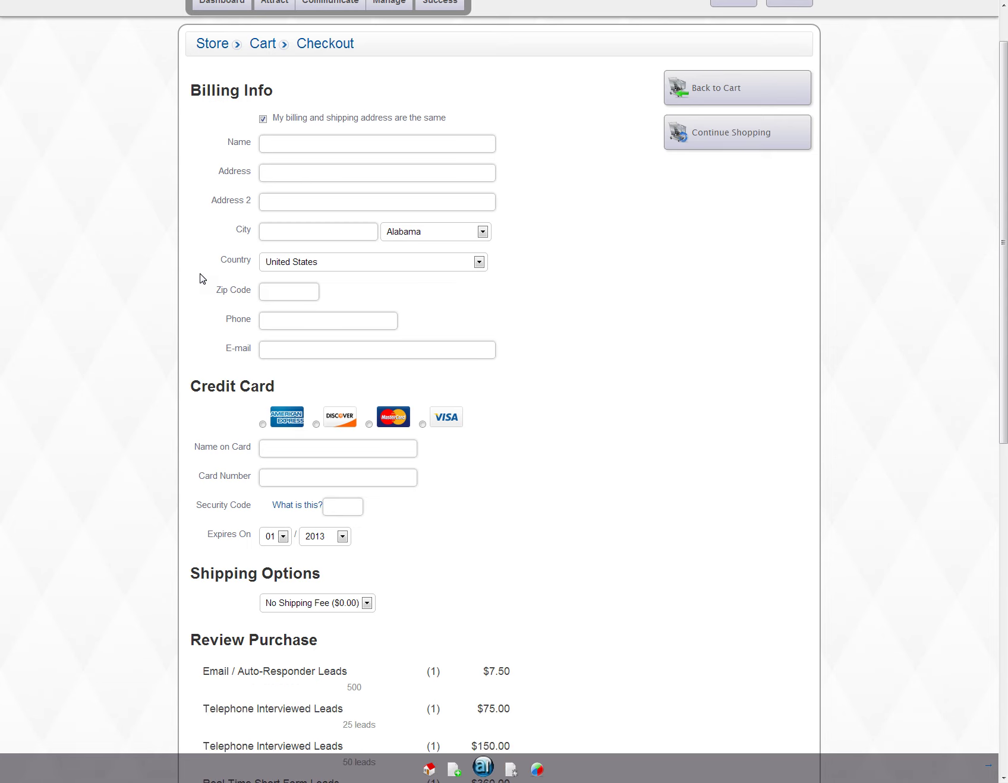
scroll(203, 278, "down", 5)
scroll(200, 277, "down", 3)
scroll(200, 277, "down", 1)
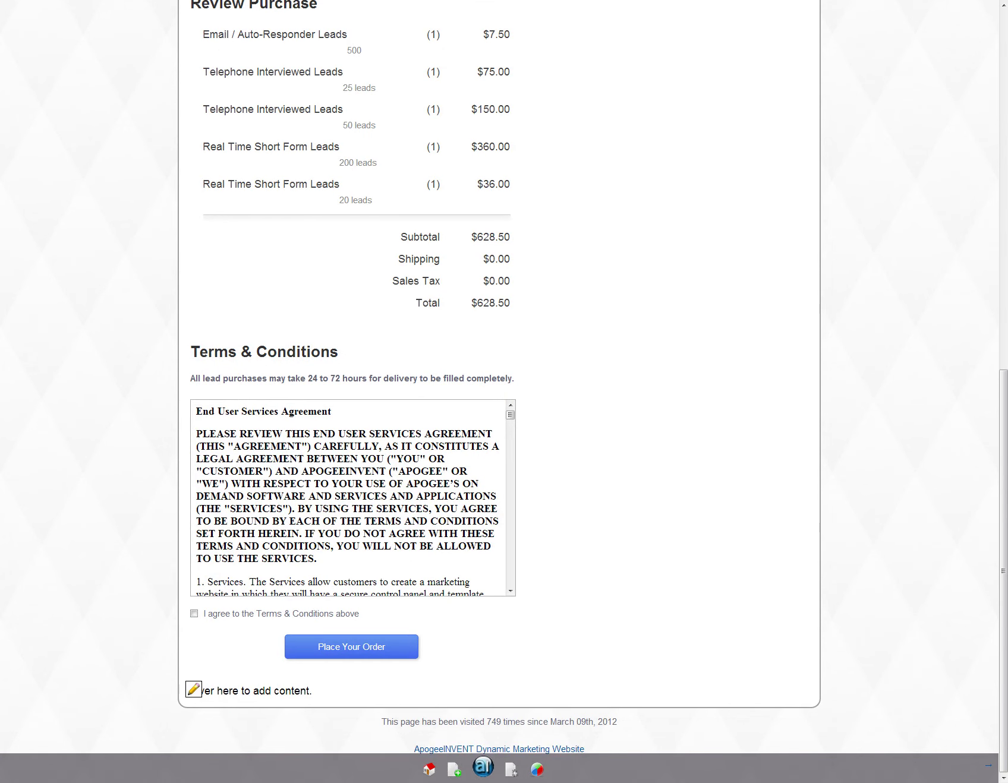
scroll(247, 419, "up", 10)
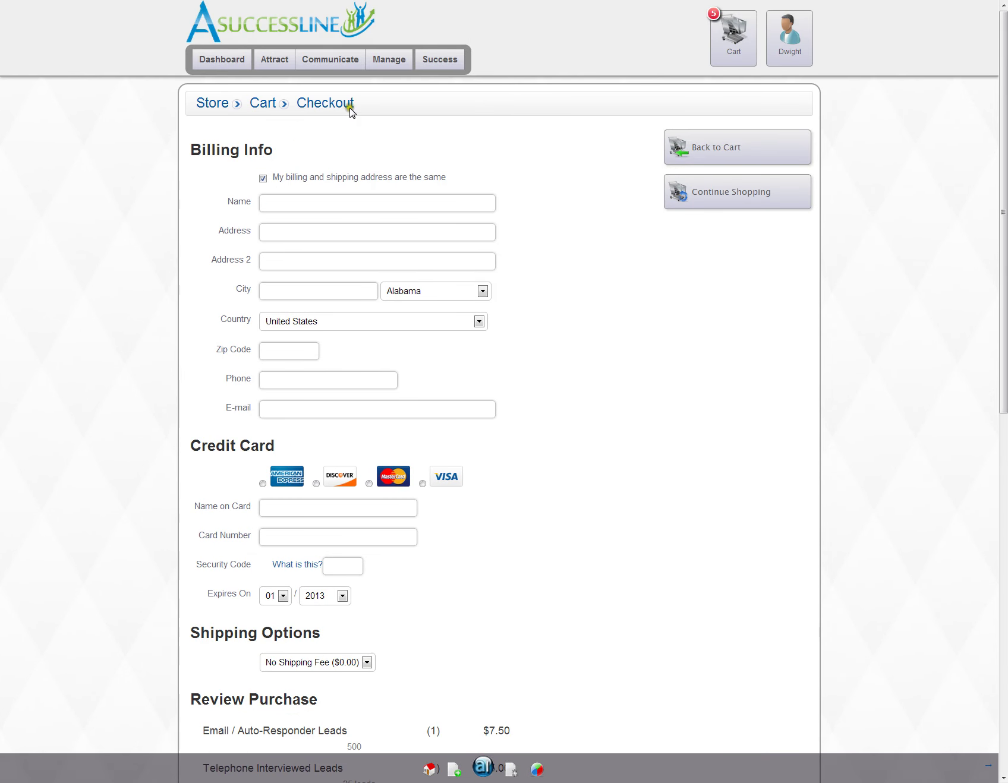
List the 16 contacts, check Dwight-gmail for bulk actions, then open its record.
left_click(342, 82)
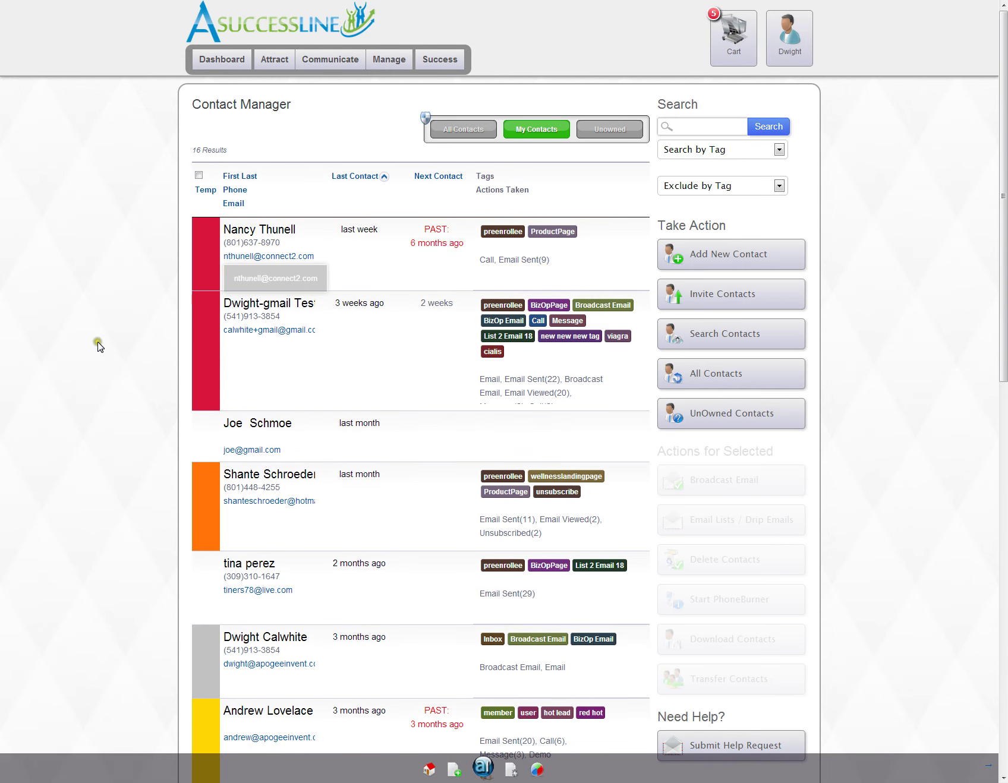
scroll(231, 148, "down", 3)
left_click(203, 183)
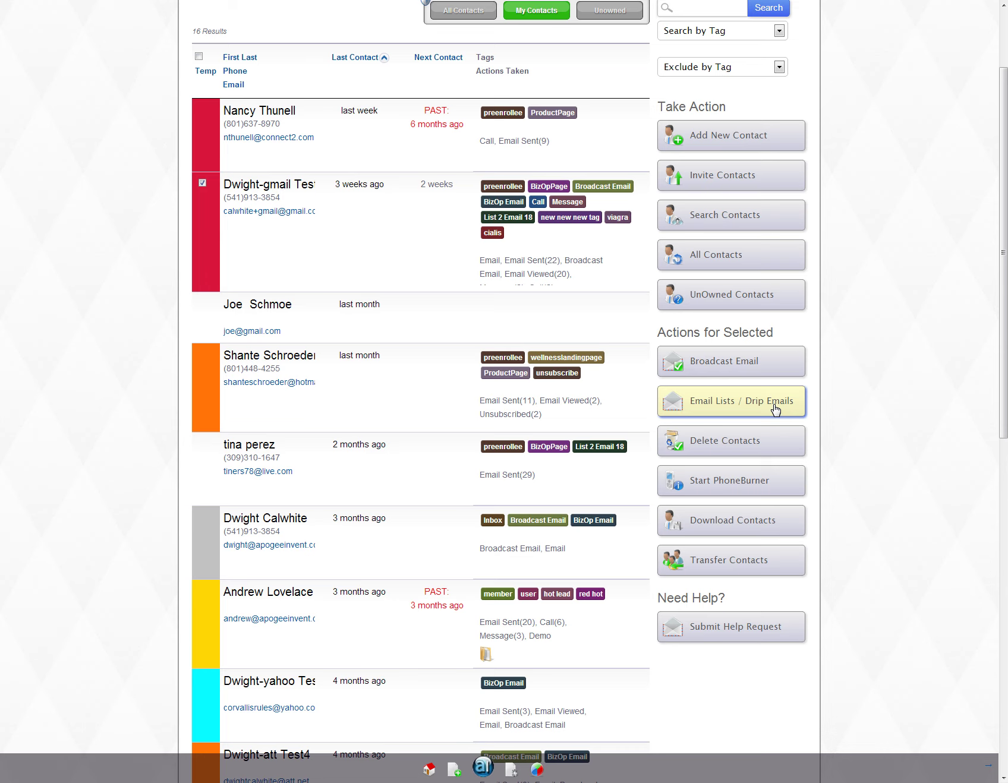
left_click(772, 491)
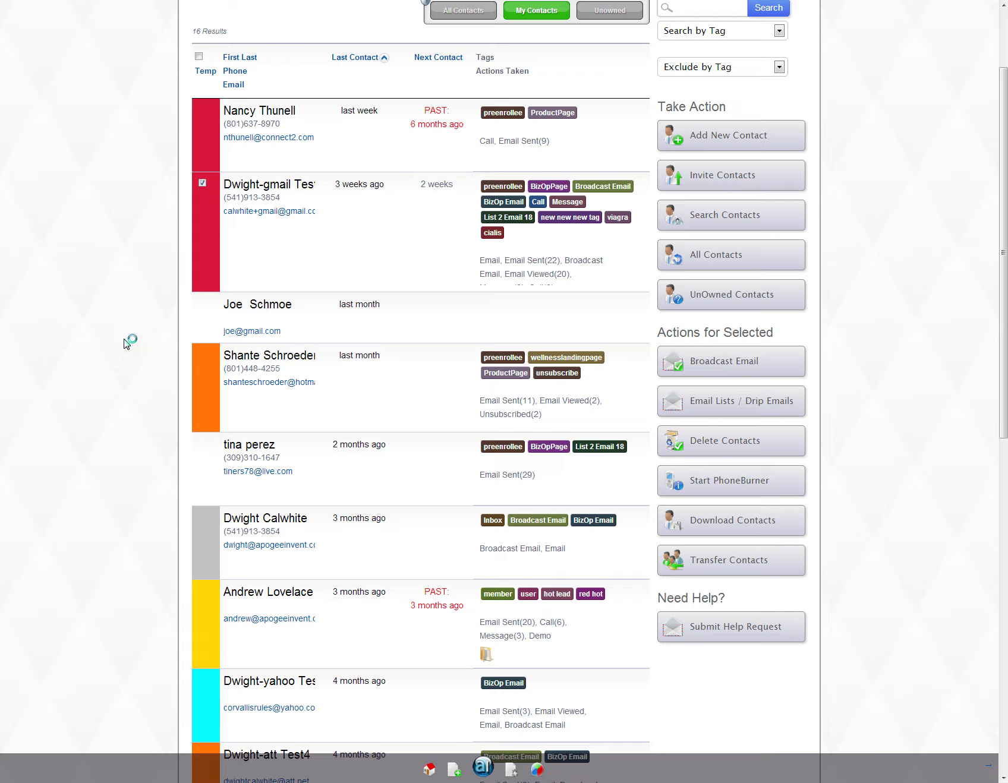
scroll(126, 343, "down", 2)
scroll(126, 343, "down", 4)
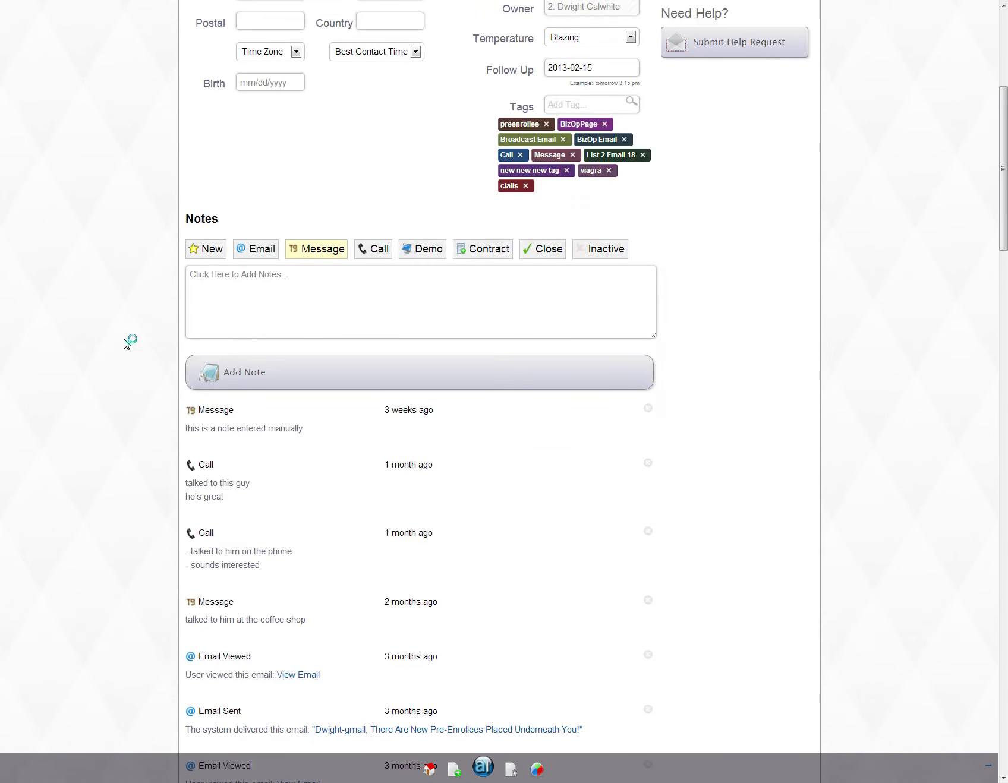
scroll(129, 341, "down", 2)
scroll(158, 348, "down", 4)
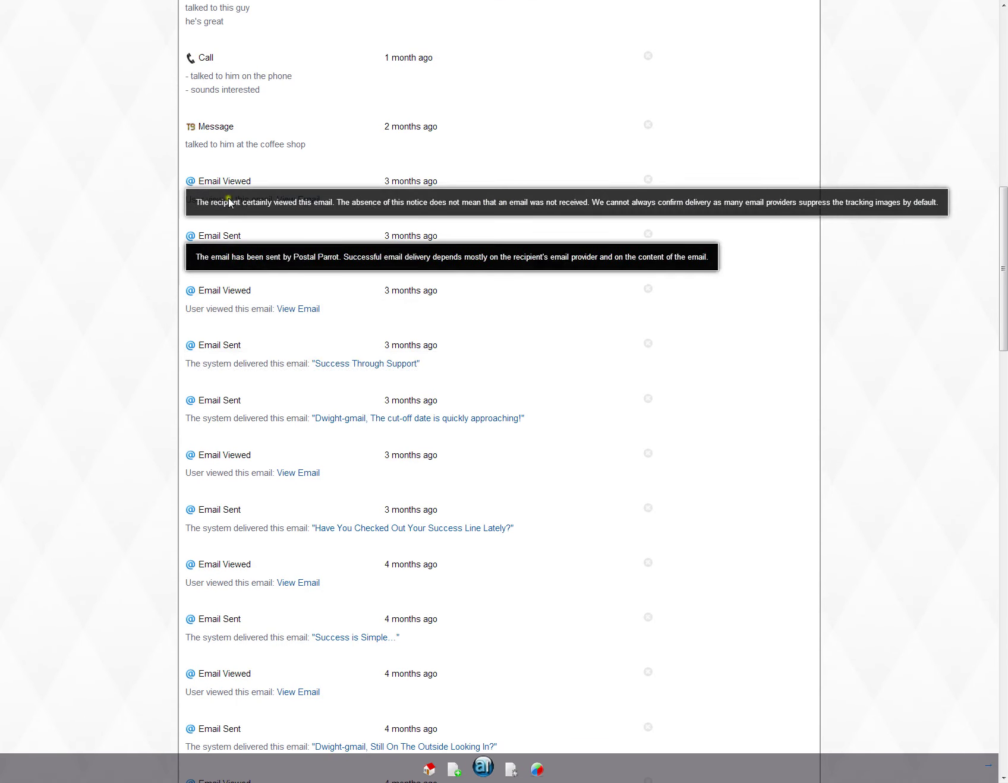
Select, then clear, stray text on the Dwight-gmail Test1 contact record.
left_click_drag(204, 181, 252, 182)
left_click(80, 192)
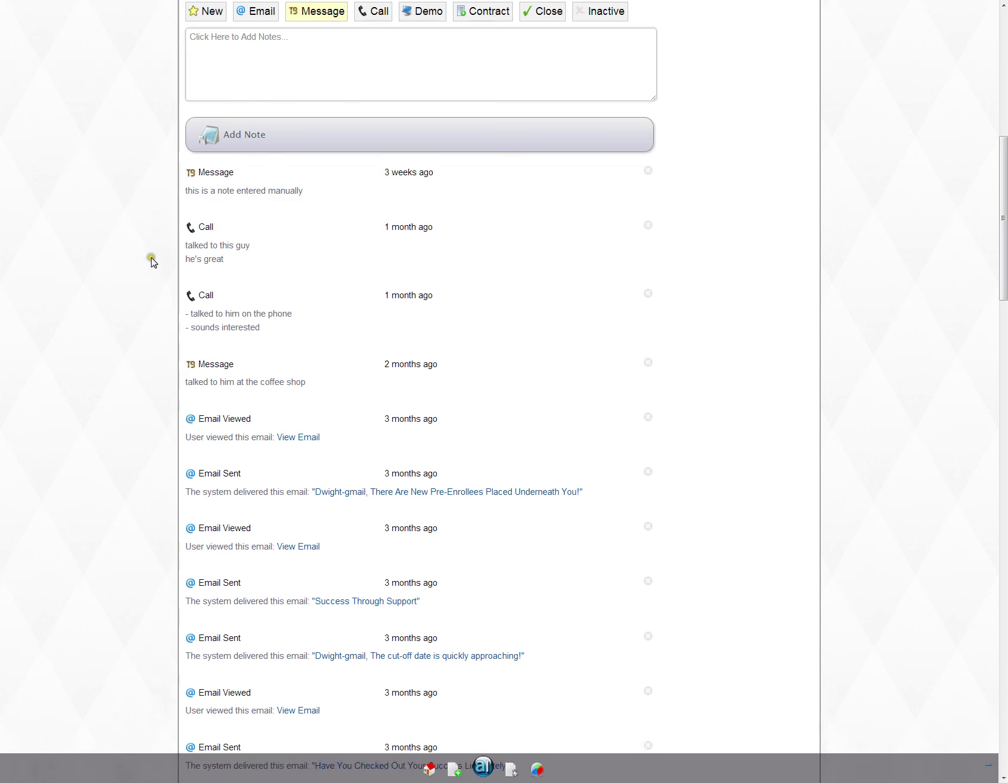
scroll(152, 262, "up", 3)
scroll(152, 262, "up", 2)
scroll(153, 261, "up", 1)
scroll(153, 263, "up", 1)
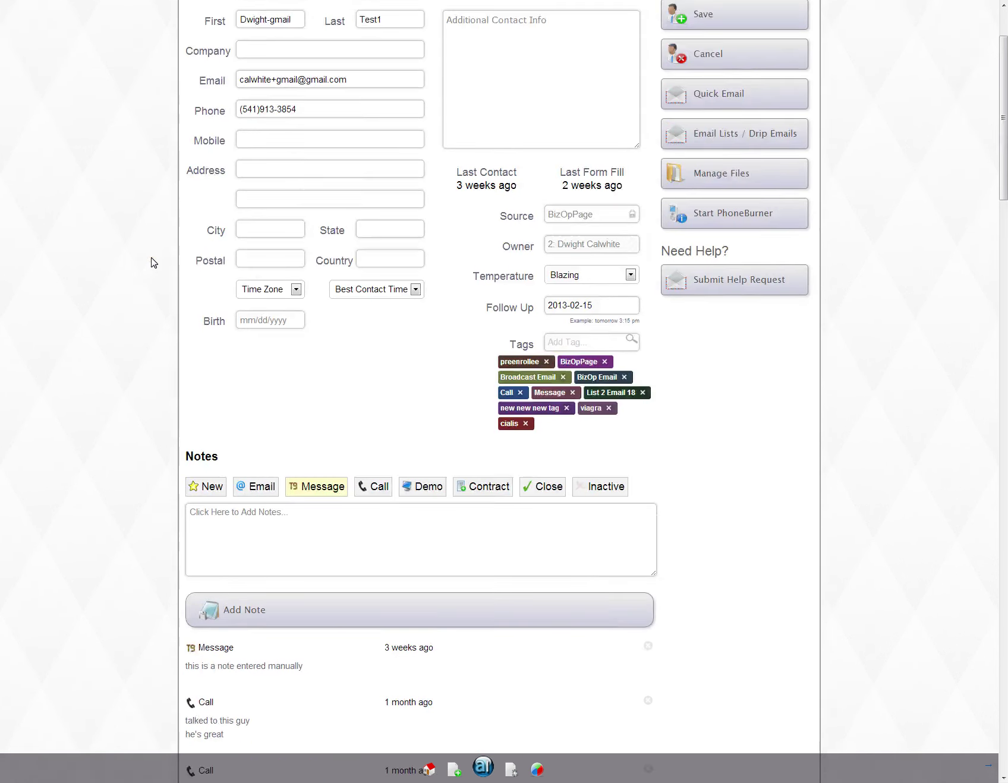
scroll(152, 261, "up", 2)
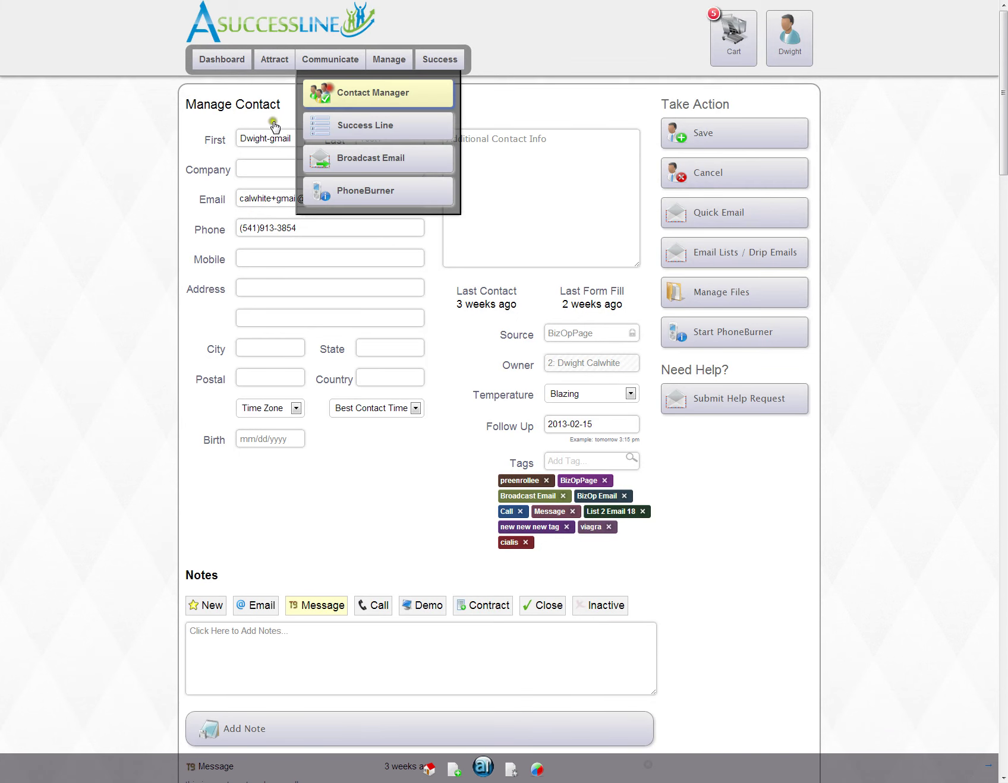
Return to the 16-contact list via Manage > Contact Manager.
left_click(329, 90)
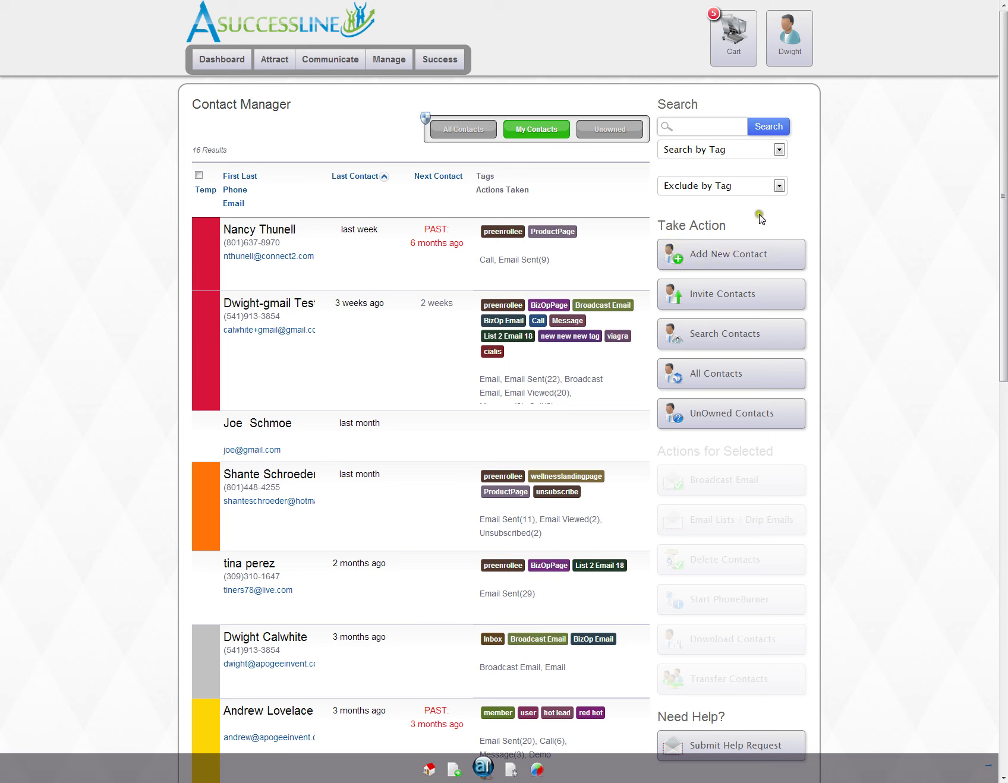
left_click_drag(676, 203, 749, 225)
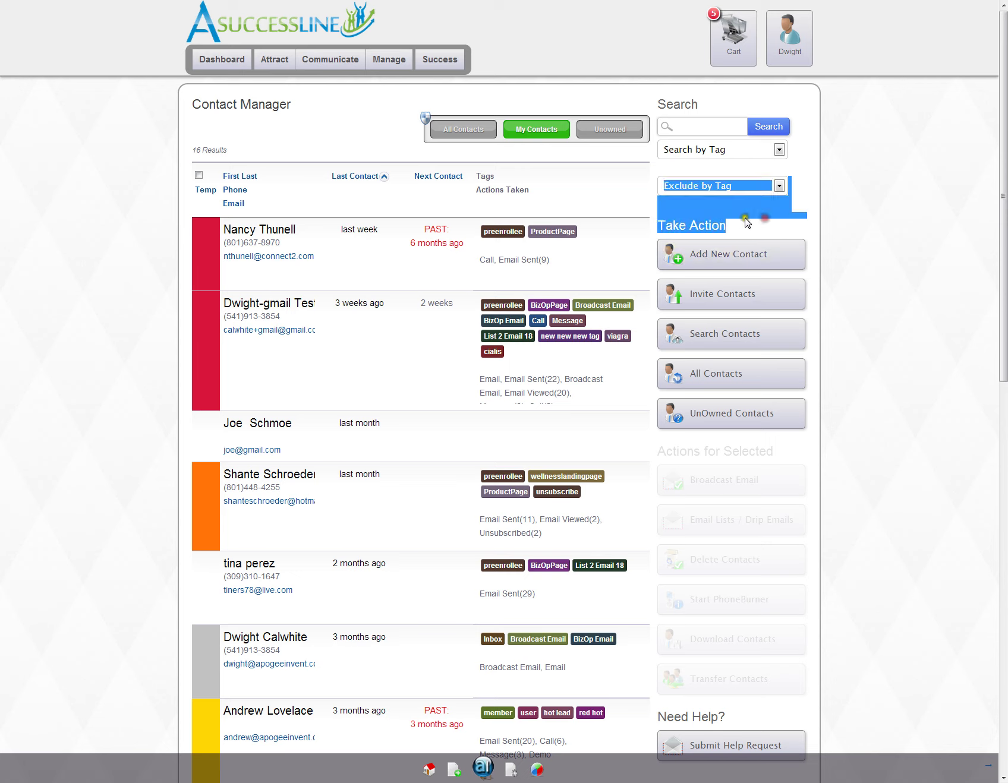
left_click(746, 223)
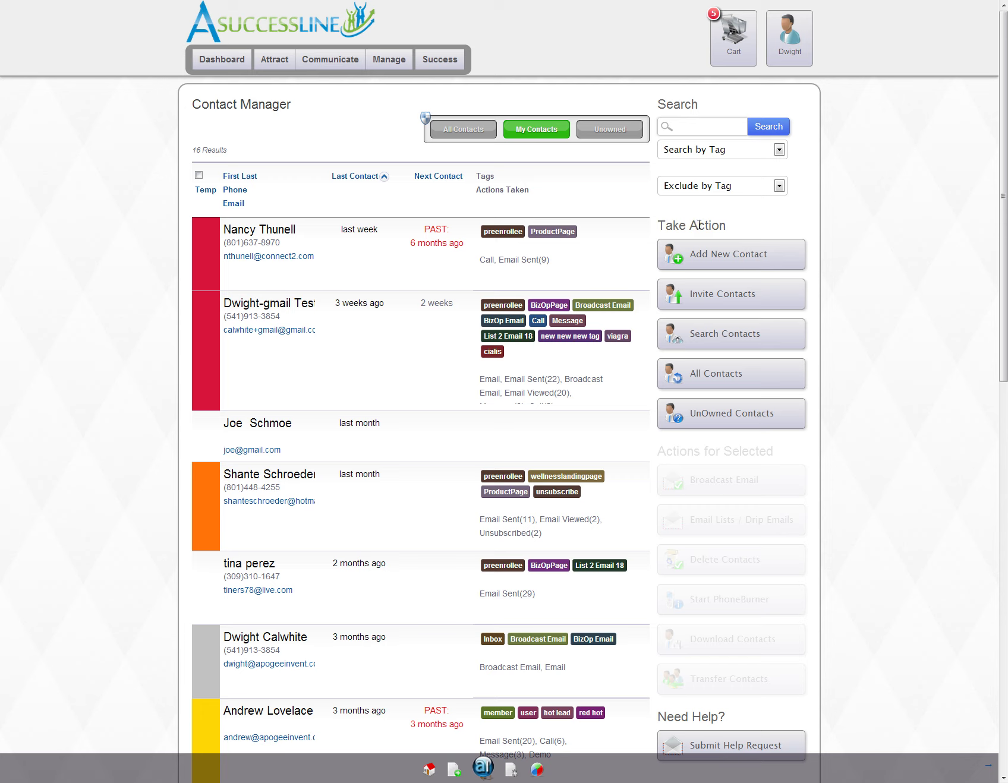